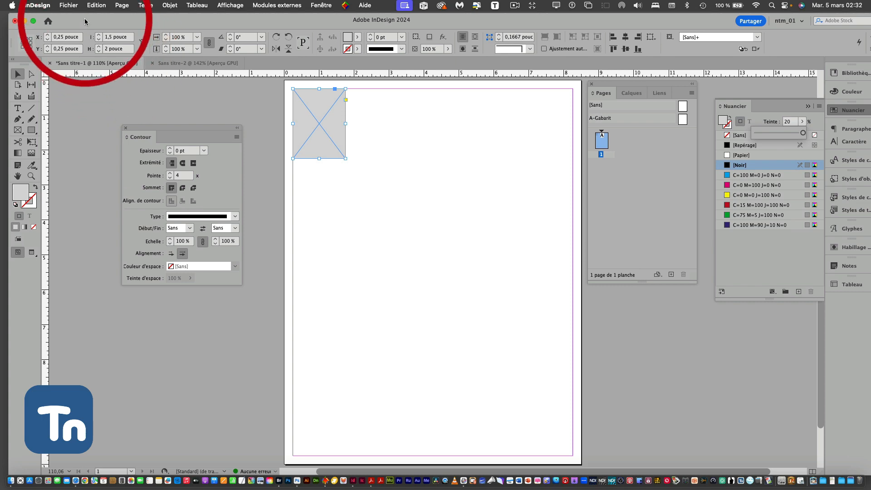
# Step: Start Exécuter et répéter on the selected grey frame with 1 repetition
pyautogui.click(95, 5)
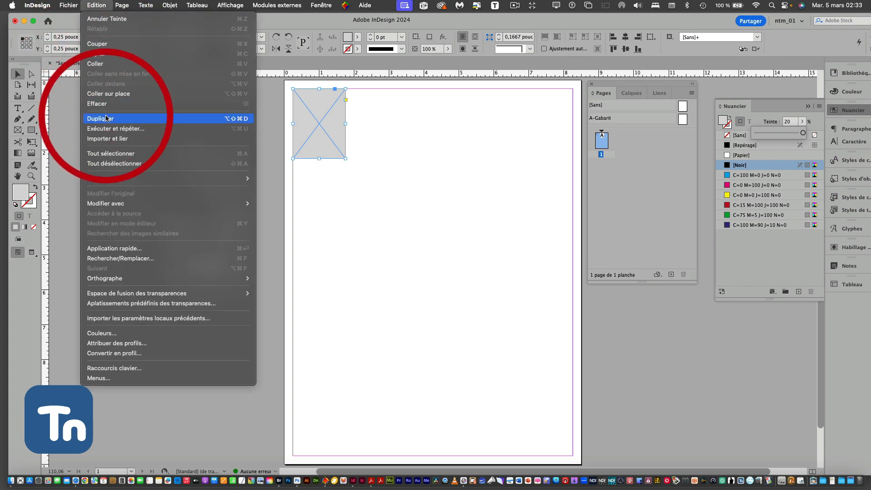
pyautogui.click(104, 129)
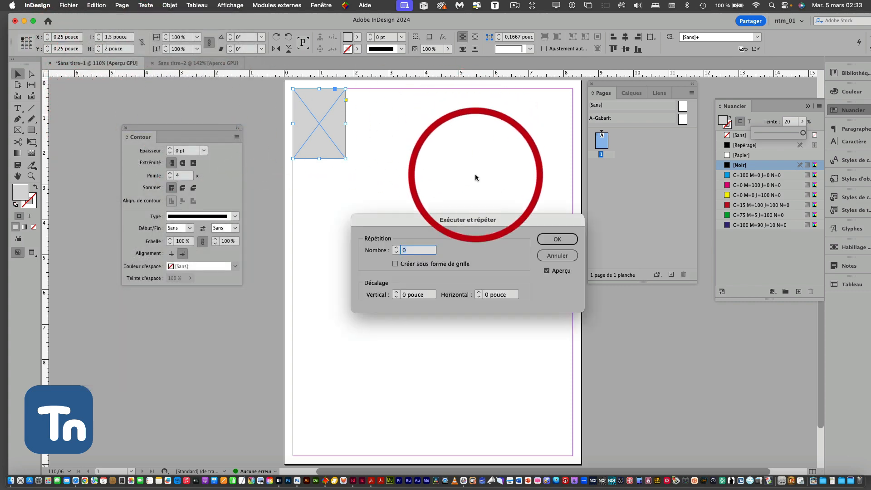
pyautogui.moveTo(424, 220); pyautogui.dragTo(441, 242)
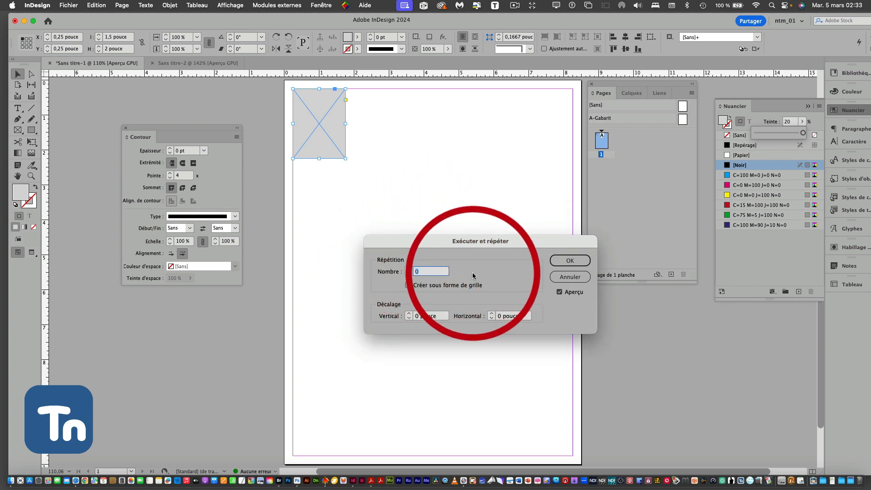
pyautogui.click(409, 269)
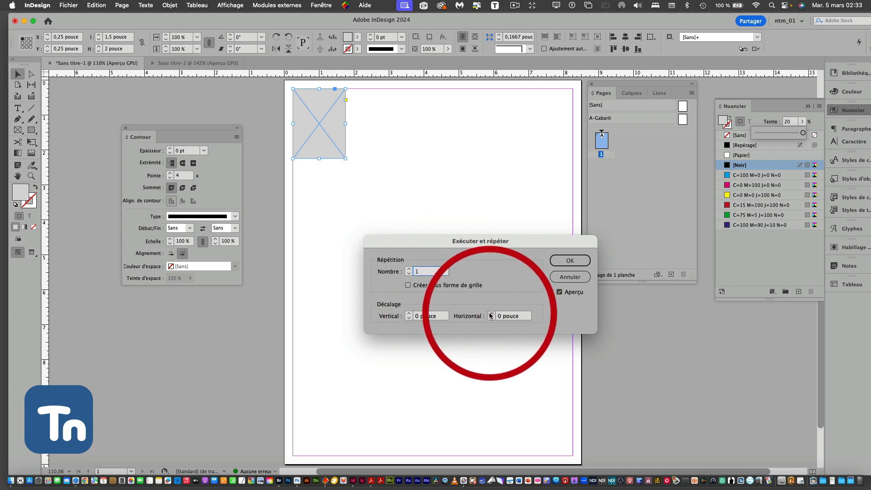
pyautogui.click(409, 314)
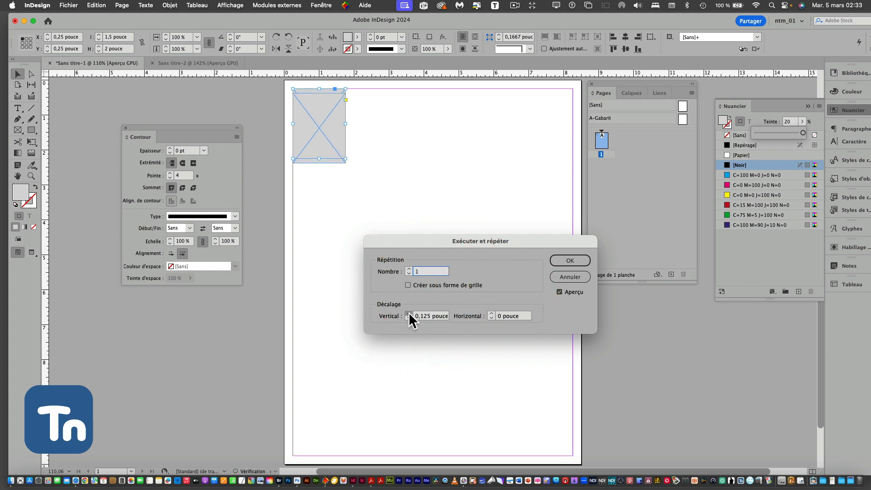
pyautogui.click(409, 314)
pyautogui.click(409, 314)
pyautogui.click(408, 319)
pyautogui.click(409, 318)
pyautogui.click(409, 319)
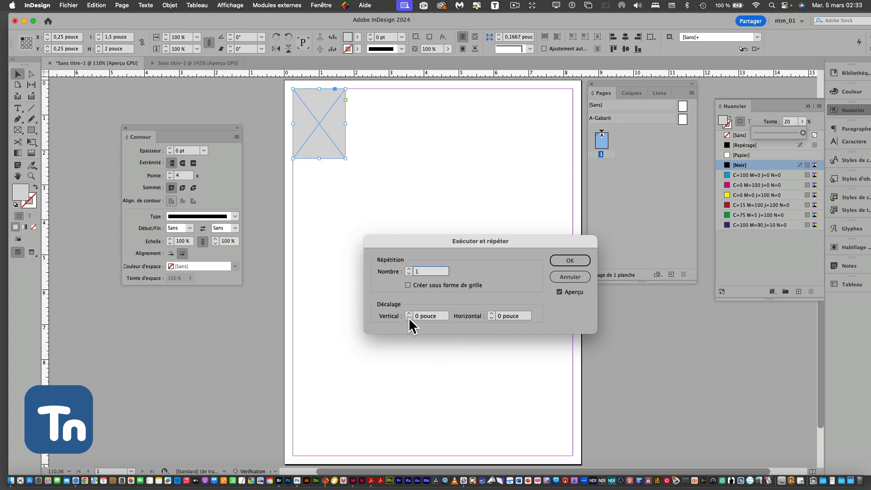
# Step: Set the horizontal offset of the repeated frame to 2,8125 pouce
pyautogui.click(491, 313)
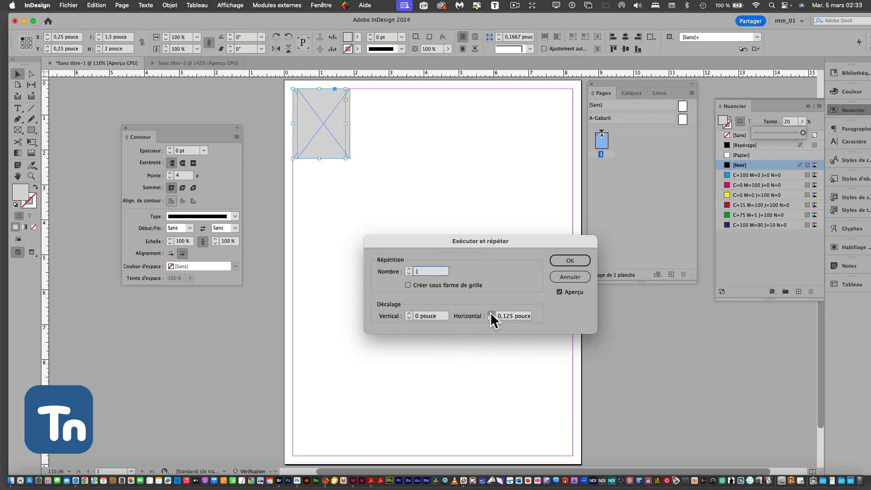
pyautogui.click(491, 314)
pyautogui.click(491, 313)
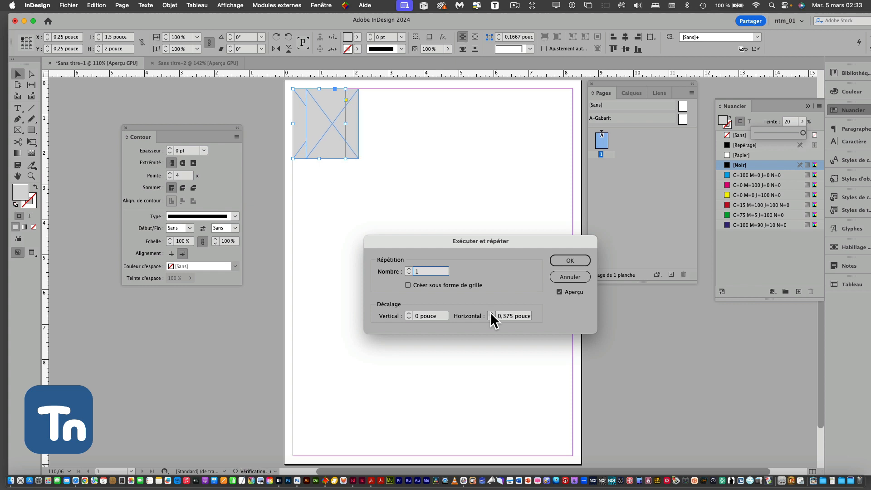
pyautogui.click(491, 313)
pyautogui.click(491, 313)
pyautogui.click(491, 313)
pyautogui.click(491, 313)
pyautogui.click(491, 313)
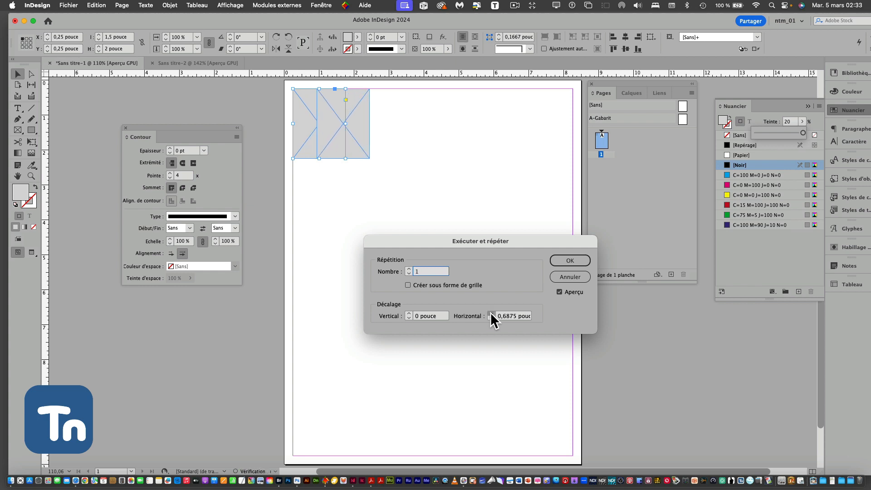
pyautogui.moveTo(491, 313); pyautogui.dragTo(491, 313)
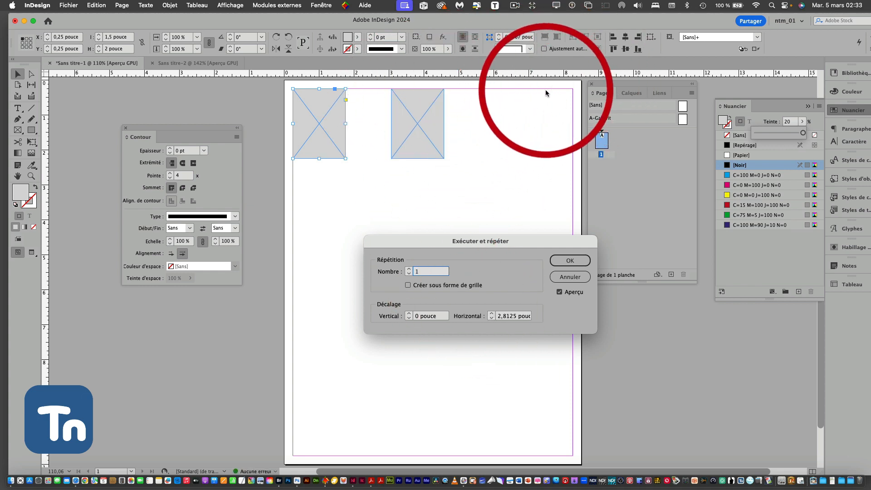
# Step: Set the number of repetitions to 4 and the horizontal offset to 1,625 pouce so the row fits between the margins
pyautogui.click(409, 269)
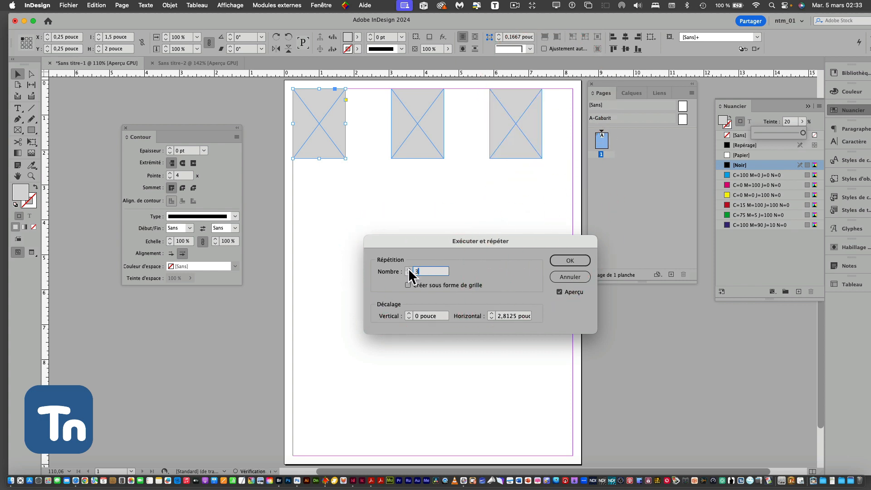
pyautogui.click(409, 269)
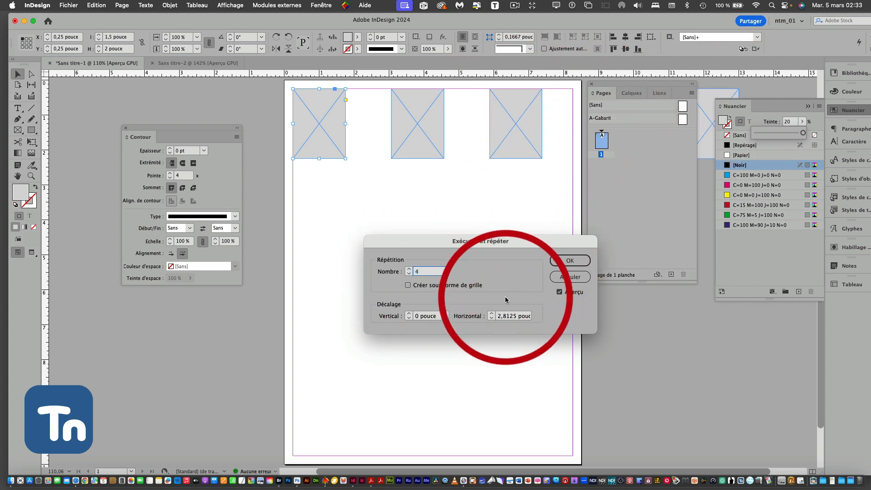
pyautogui.click(492, 318)
pyautogui.click(491, 318)
pyautogui.click(492, 318)
pyautogui.click(492, 318)
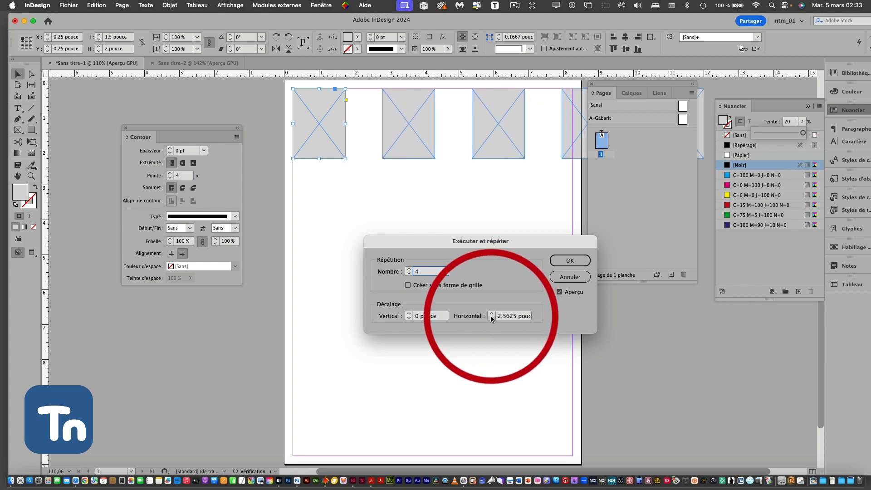
pyautogui.click(491, 318)
pyautogui.click(491, 318)
pyautogui.click(491, 318)
pyautogui.click(491, 318)
pyautogui.click(492, 318)
pyautogui.click(492, 318)
pyautogui.click(491, 318)
pyautogui.click(492, 318)
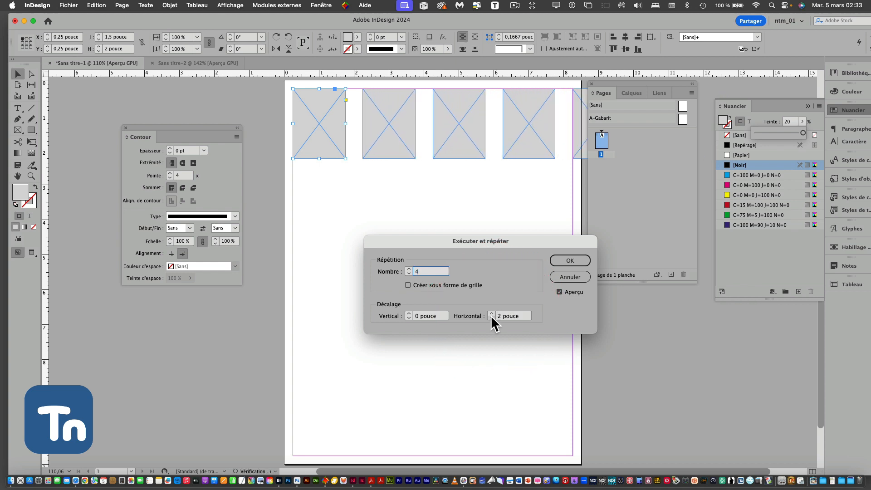
pyautogui.click(492, 318)
pyautogui.click(491, 319)
pyautogui.click(492, 318)
pyautogui.click(491, 318)
pyautogui.click(492, 318)
pyautogui.click(491, 318)
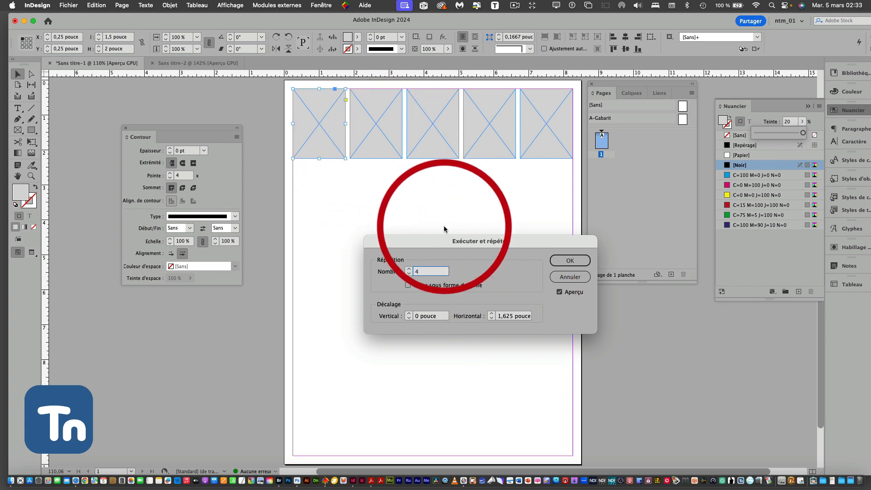
# Step: Create the repetition as a grid (Créer sous forme de grille) and set it to 5 rows
pyautogui.moveTo(437, 245); pyautogui.dragTo(485, 262)
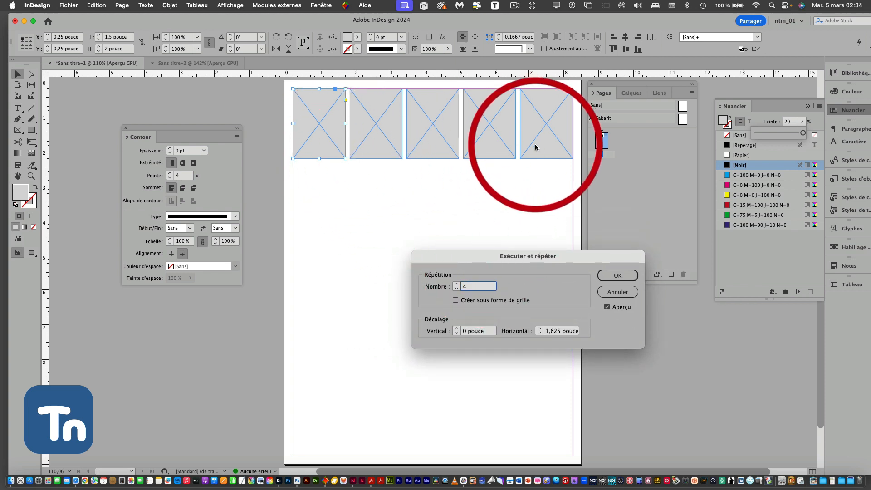
pyautogui.click(456, 301)
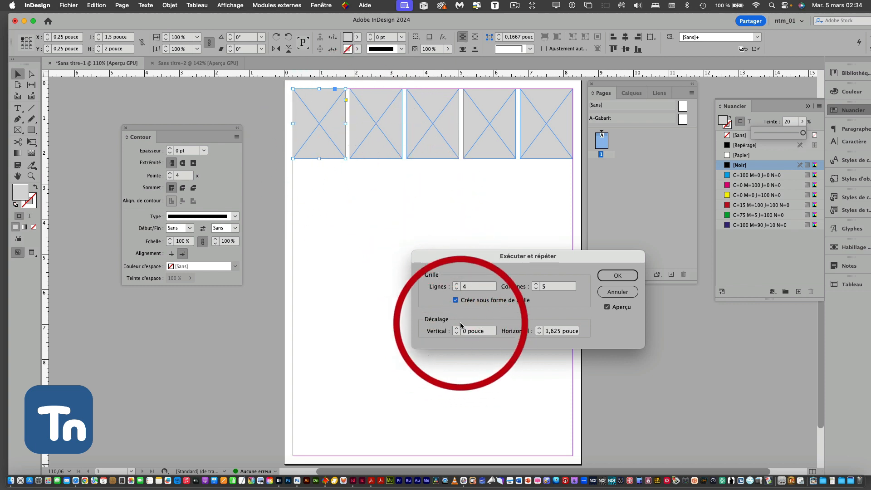
pyautogui.click(457, 285)
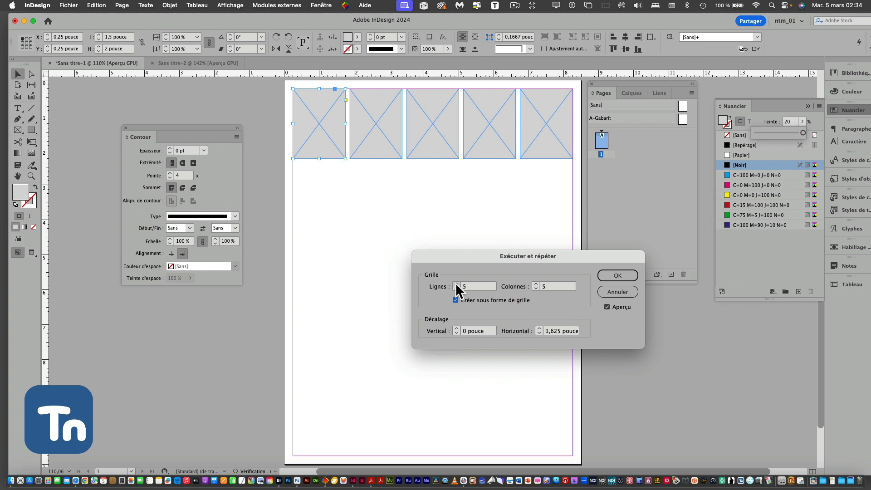
# Step: Set the vertical offset between the grid rows to 2,8125 pouce
pyautogui.click(456, 329)
pyautogui.click(456, 328)
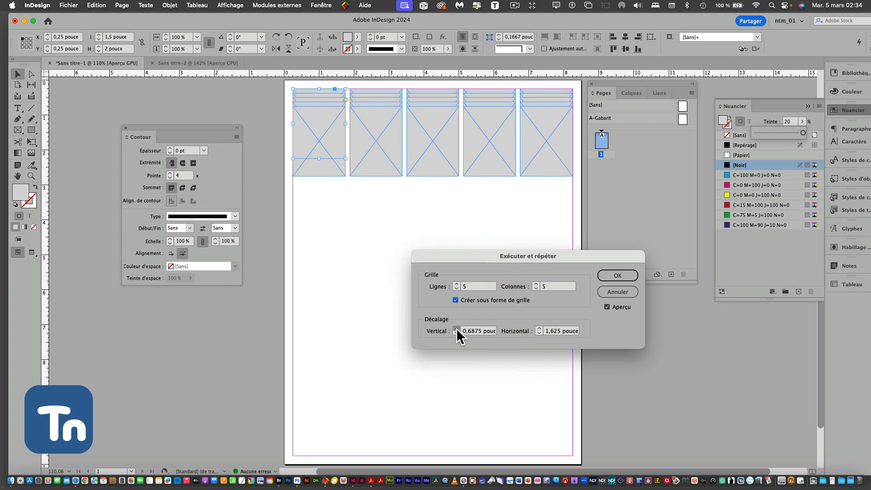
pyautogui.click(456, 329)
pyautogui.click(456, 334)
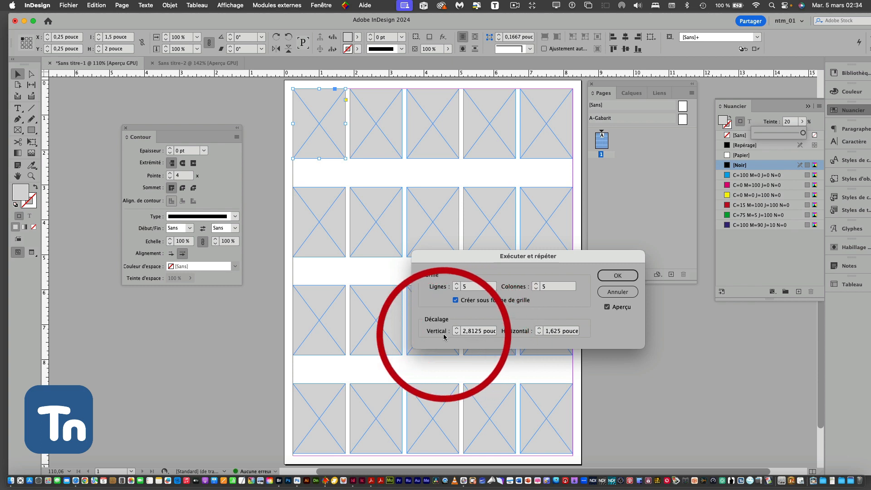
pyautogui.click(457, 334)
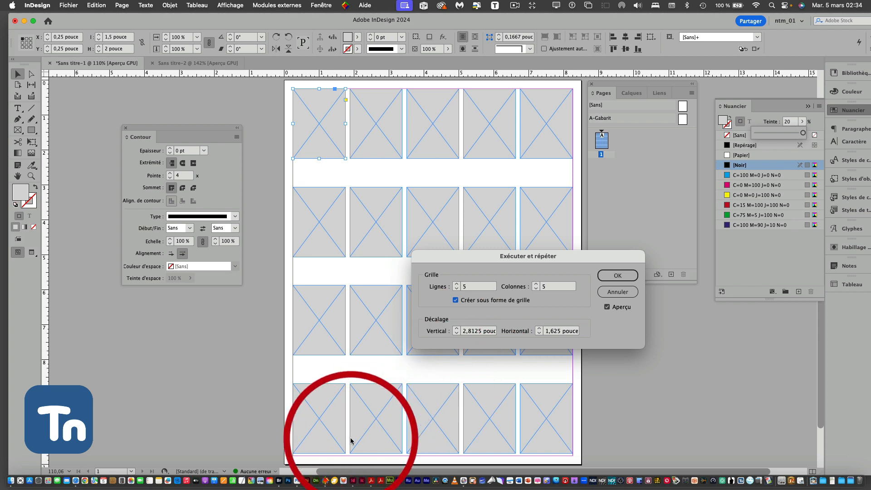
# Step: Try a vertical offset of 2,835 pouce for the grid rows
pyautogui.click(477, 332)
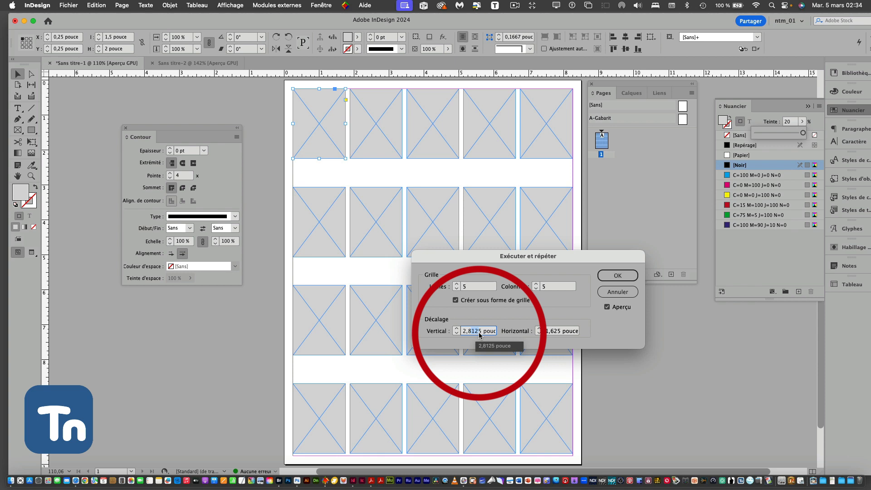
pyautogui.write('83')
pyautogui.moveTo(550, 331); pyautogui.dragTo(556, 331)
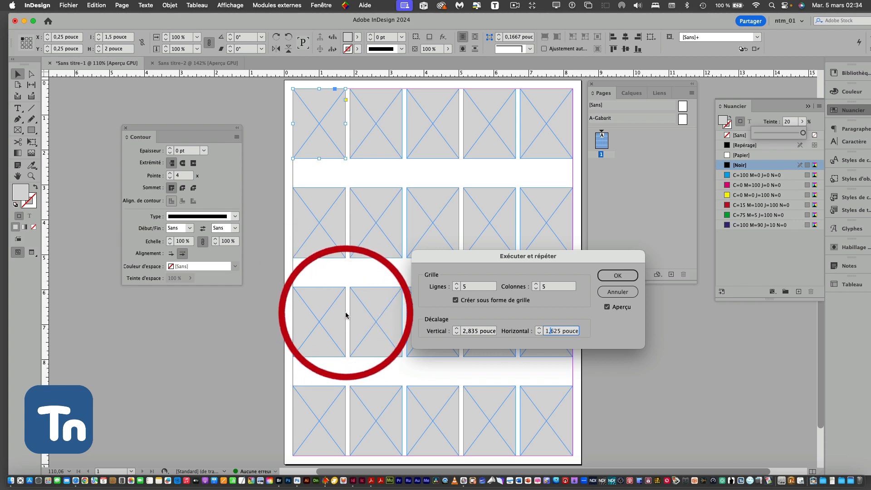
# Step: Set the vertical offset to 2,125 pouce so five rows fill the margins, and create the frame grid
pyautogui.click(456, 333)
pyautogui.click(456, 333)
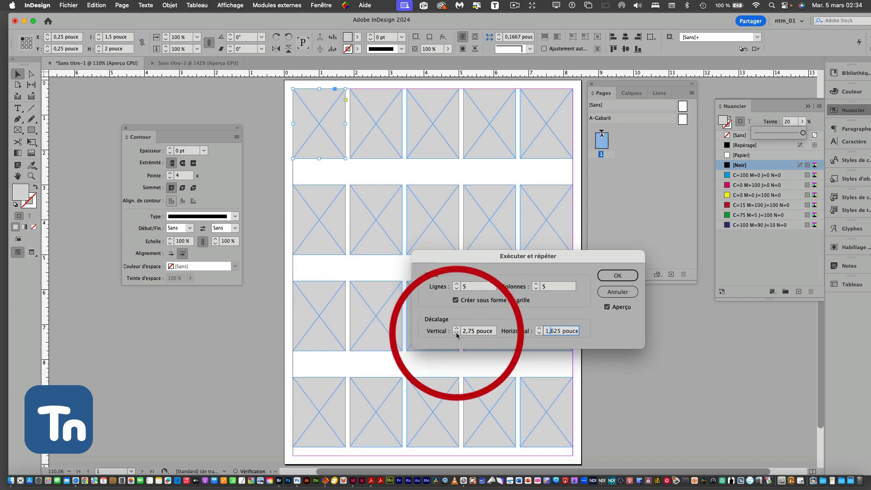
pyautogui.click(457, 333)
pyautogui.click(457, 334)
pyautogui.click(457, 333)
pyautogui.click(456, 333)
pyautogui.click(457, 334)
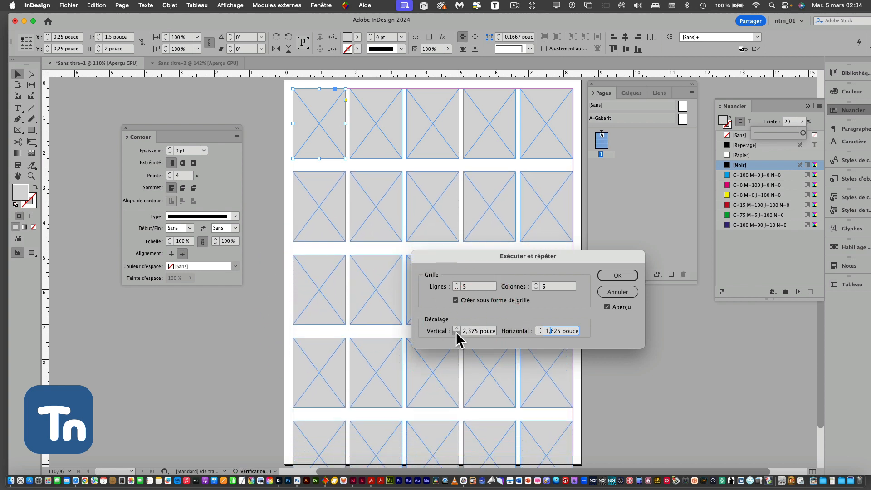
pyautogui.click(457, 333)
pyautogui.click(457, 333)
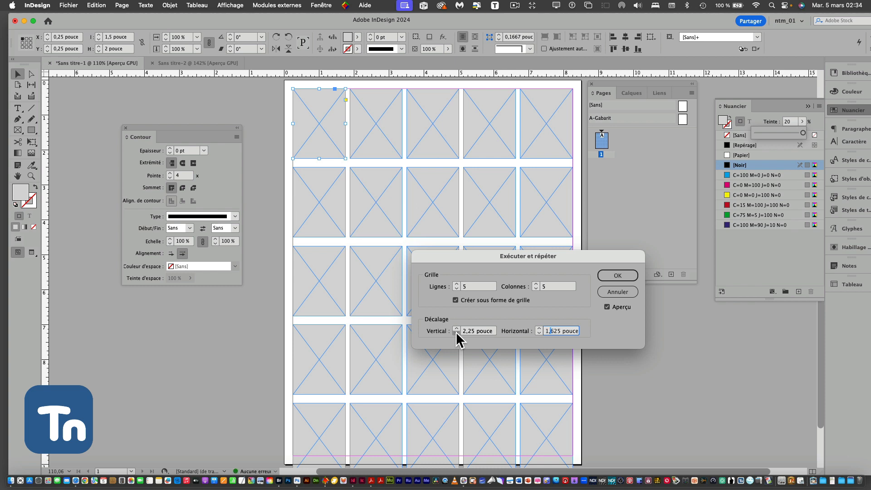
pyautogui.click(456, 334)
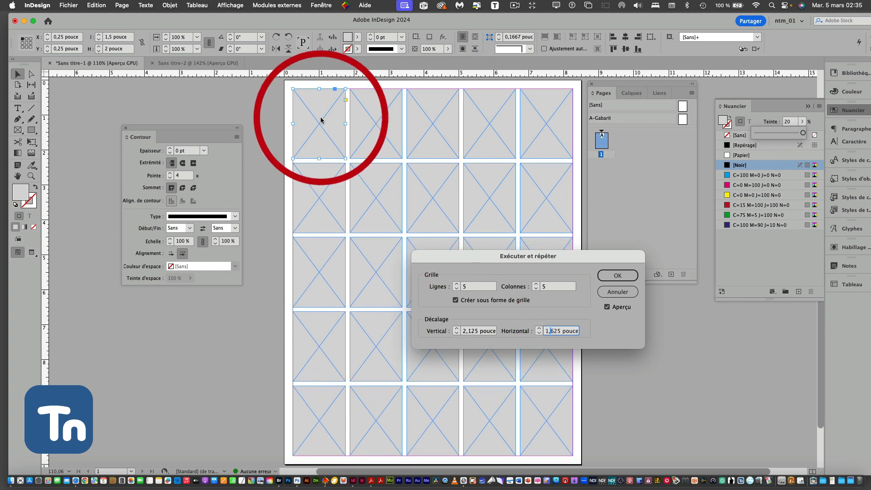
pyautogui.click(618, 276)
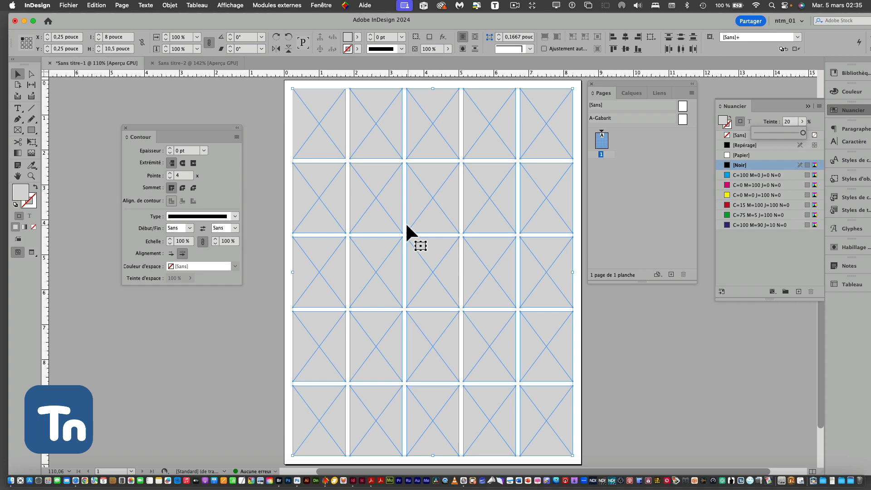
# Step: Show the Sans titre-2 document and clear its page by moving the Contour and Pages panels aside and collapsing Nuancier
pyautogui.click(205, 63)
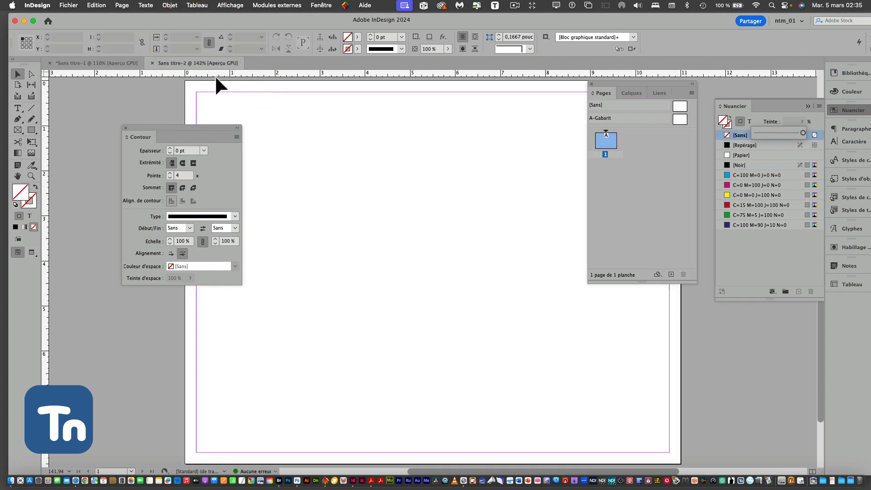
pyautogui.moveTo(221, 127); pyautogui.dragTo(154, 119)
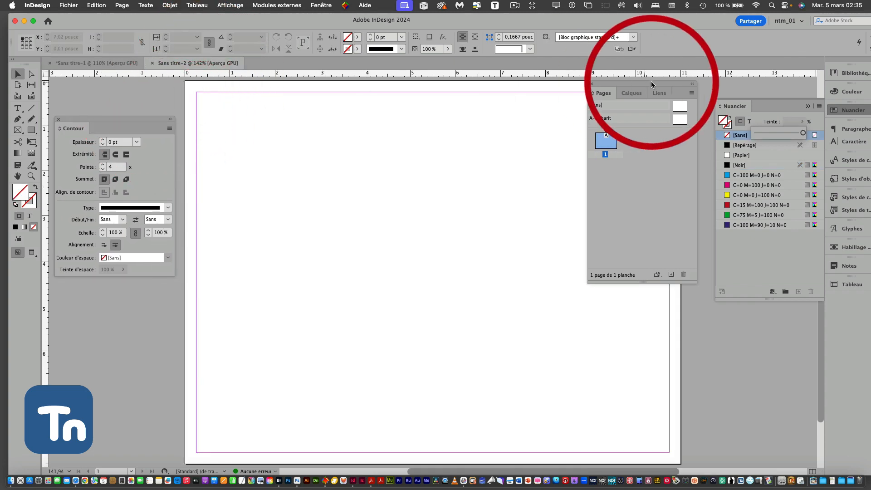
pyautogui.click(810, 108)
pyautogui.moveTo(665, 90); pyautogui.dragTo(769, 88)
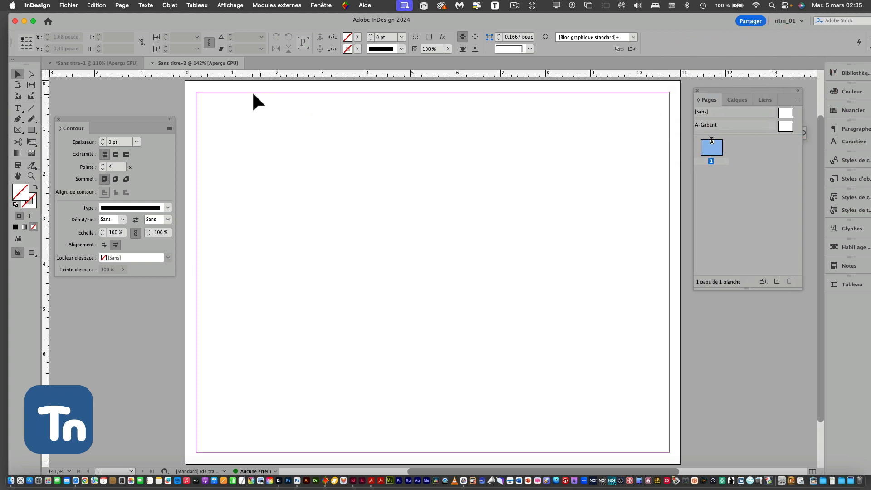
# Step: Review the frame grid in the Sans titre-1 document and return to the blank Sans titre-2 document
pyautogui.click(67, 6)
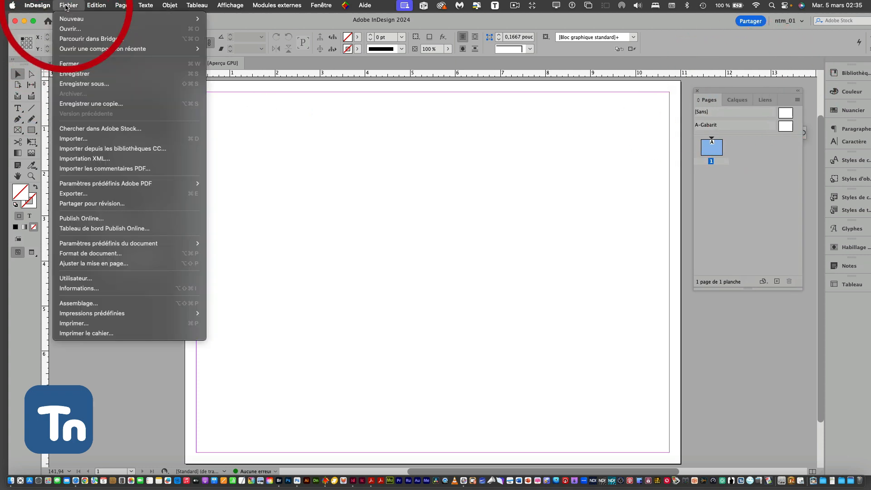
pyautogui.click(285, 100)
pyautogui.click(130, 64)
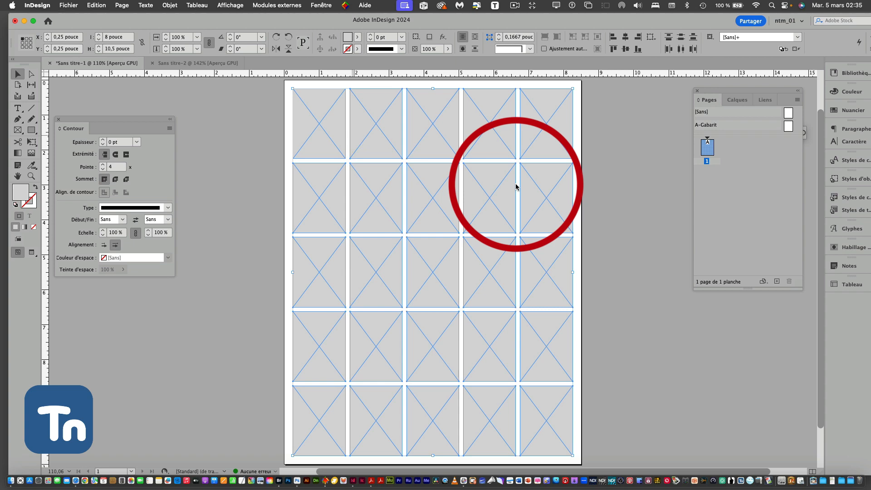
pyautogui.click(208, 64)
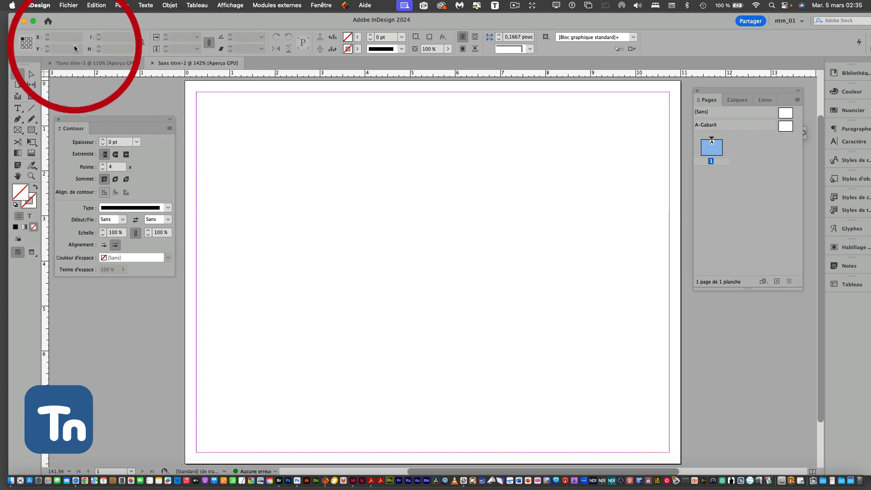
# Step: Import all 25 images from the Paris folder, animaux_01.jpg through femme_05.jpg, and load them for placement
pyautogui.click(67, 7)
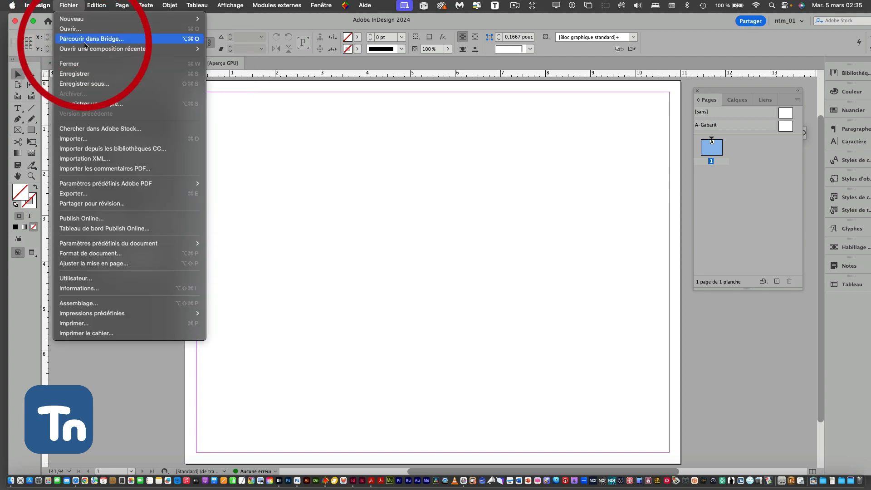
pyautogui.click(72, 136)
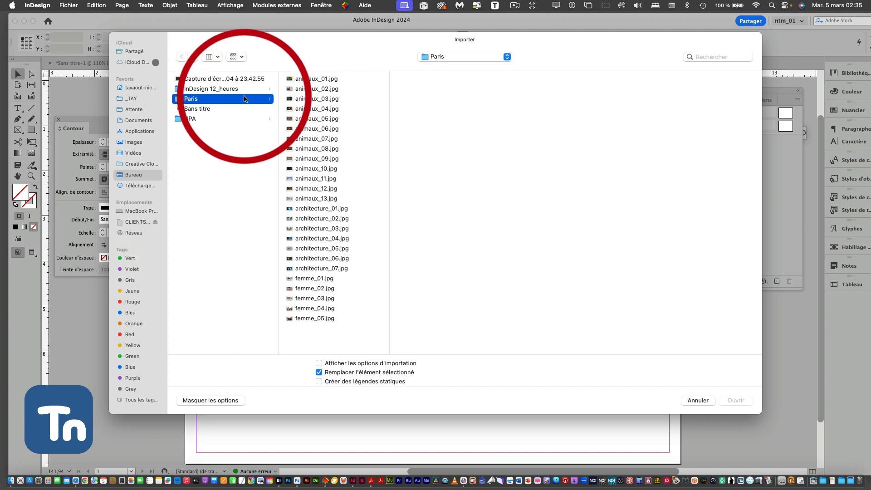
pyautogui.click(288, 79)
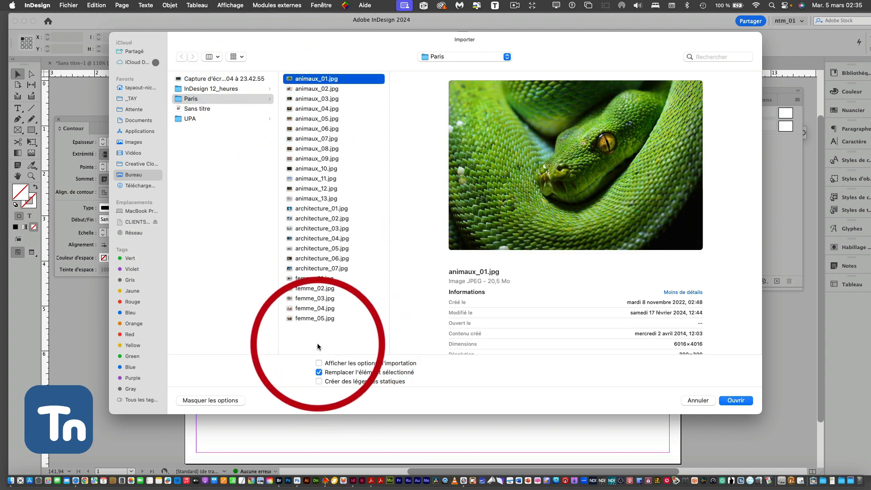
pyautogui.keyDown('shift'); pyautogui.click(313, 318); pyautogui.keyUp('shift')
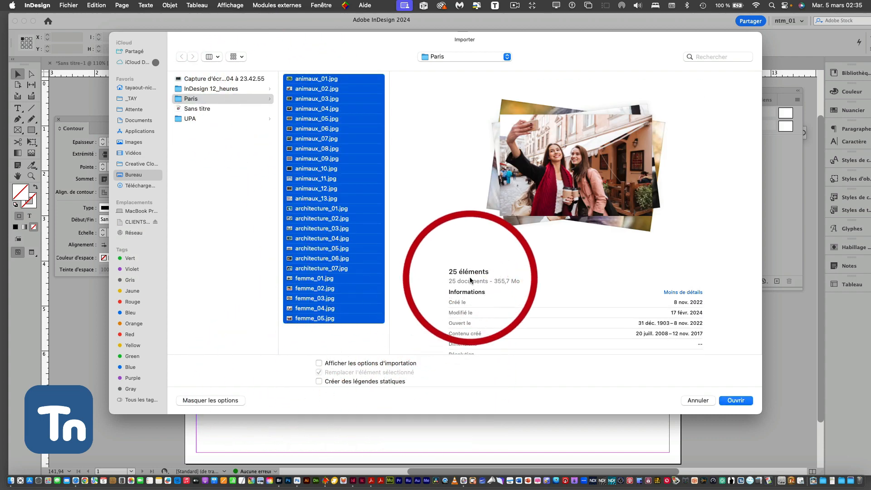
pyautogui.click(733, 401)
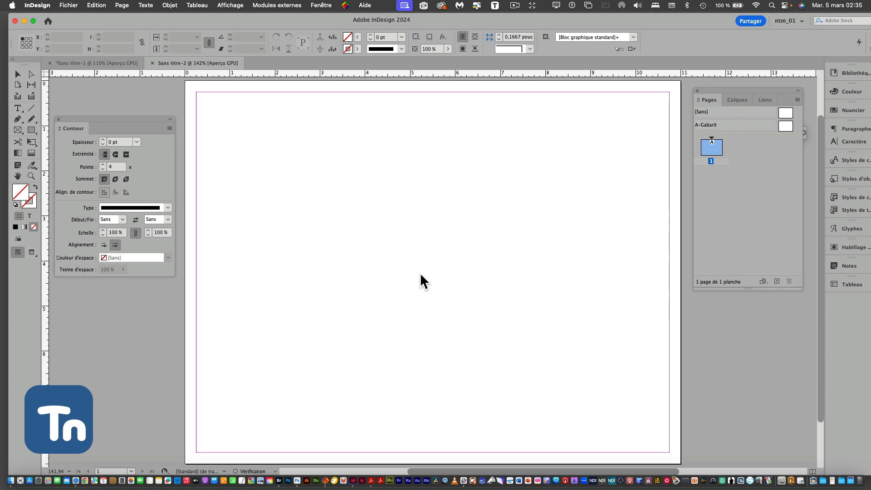
# Step: Stretch the placement area across the page margins, 10,5 by 8 pouce, and split it into two rows
pyautogui.click(420, 273)
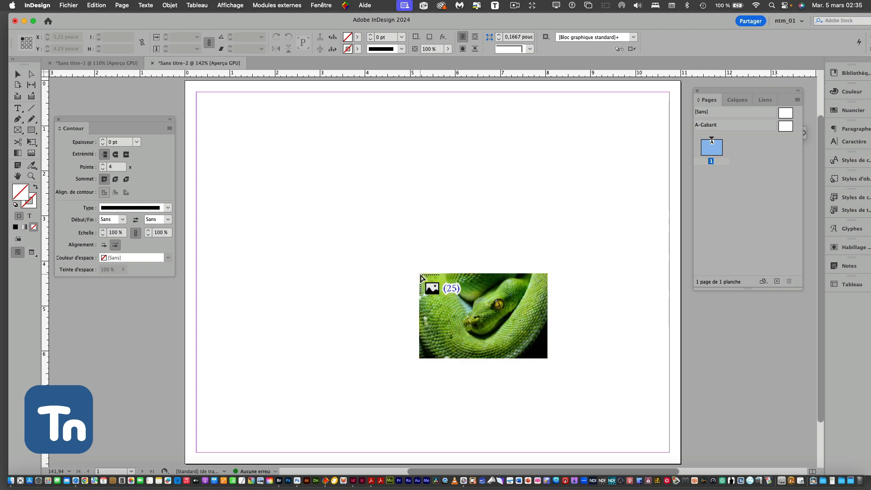
pyautogui.click(217, 126)
pyautogui.click(220, 132)
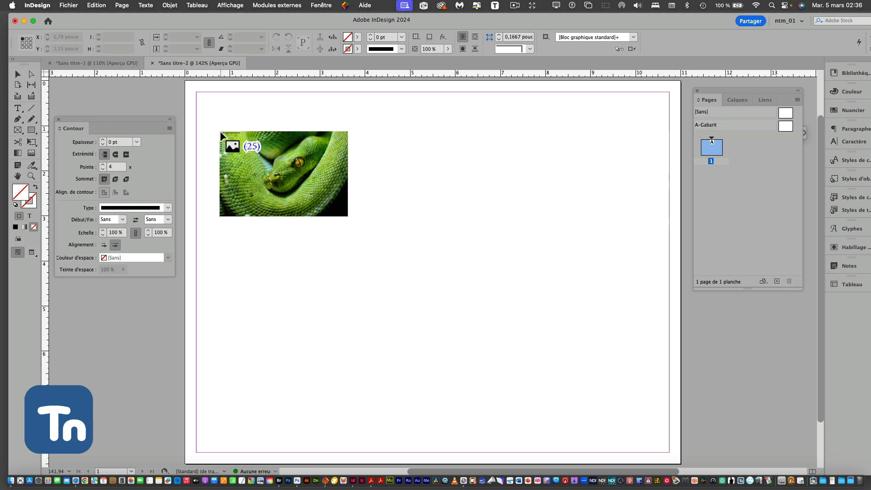
pyautogui.hscroll(1, 219, 131)
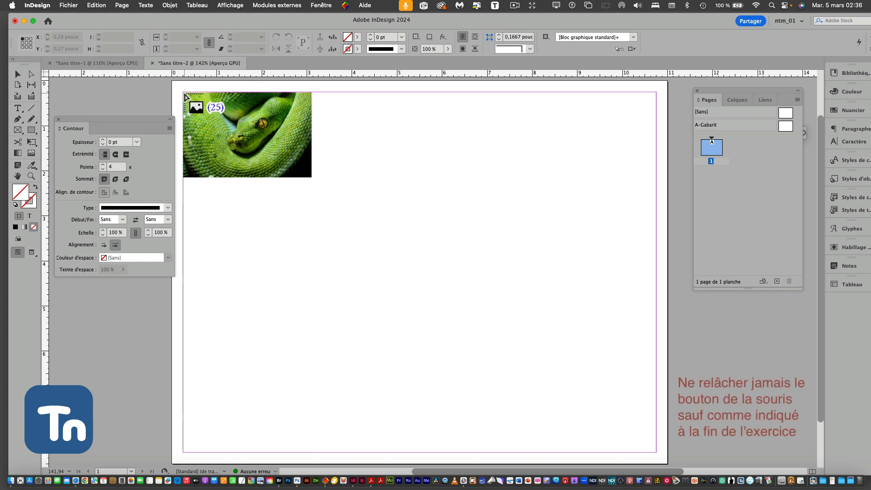
pyautogui.moveTo(185, 95); pyautogui.dragTo(536, 396)
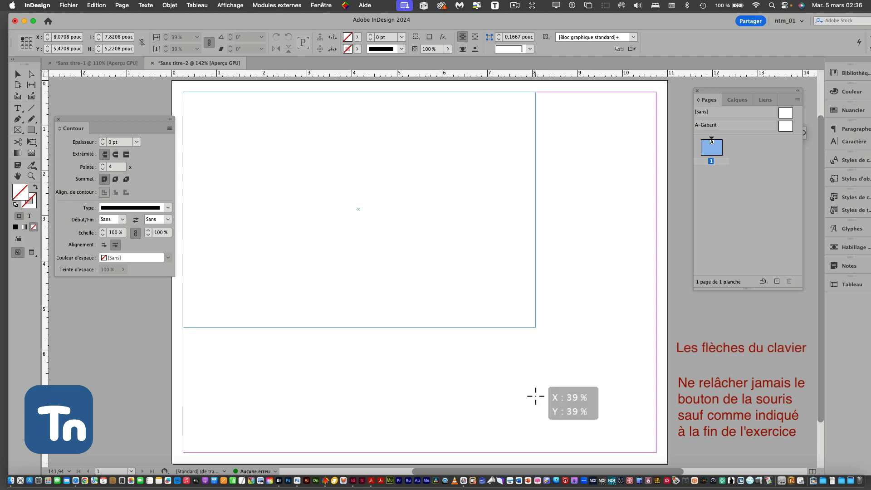
pyautogui.press('Up')
pyautogui.moveTo(536, 396); pyautogui.dragTo(656, 452)
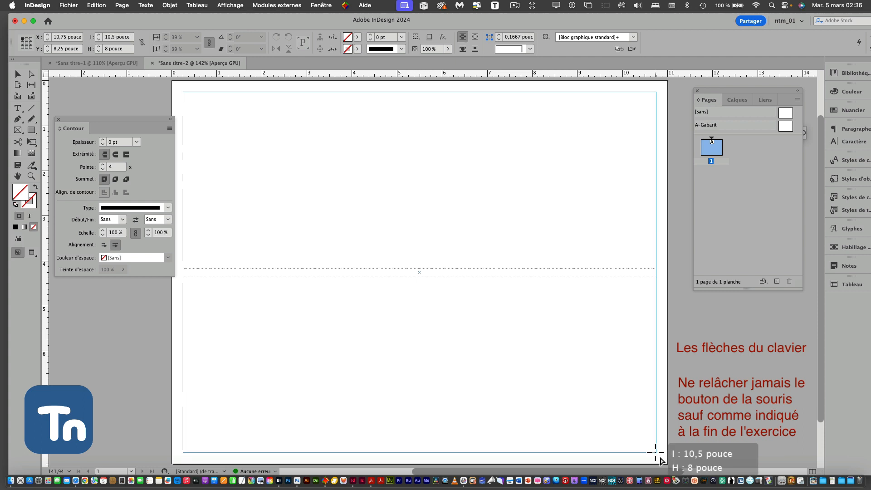
# Step: Increase the placement grid to five rows within the page margins, without placing the images
pyautogui.press('Up')
pyautogui.moveTo(655, 452); pyautogui.dragTo(656, 452)
pyautogui.press('Up')
pyautogui.press('Up')
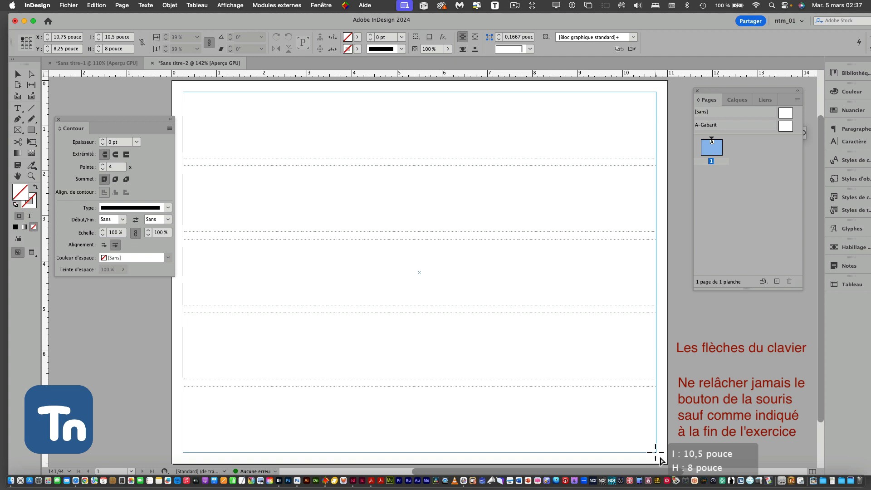
# Step: Reduce the placement grid to two rows and bring it back to five rows
pyautogui.press('Down')
pyautogui.press('Down')
pyautogui.press('Down')
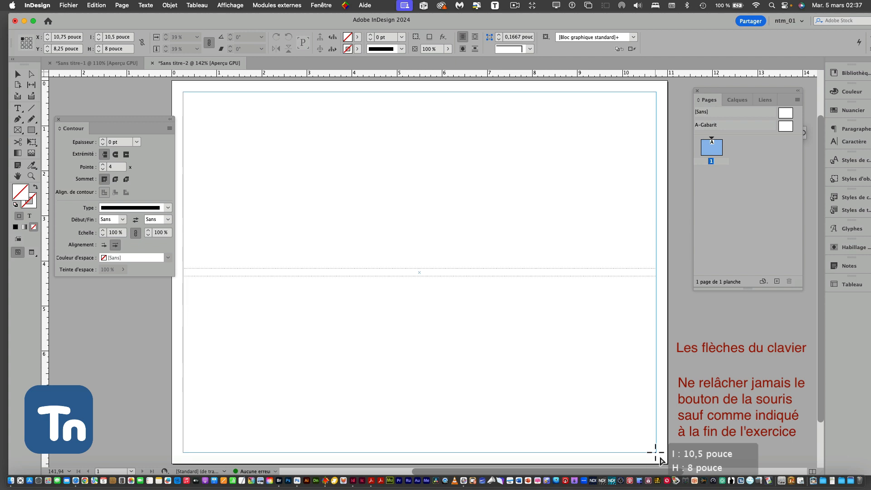
pyautogui.press('Up')
pyautogui.press('Up')
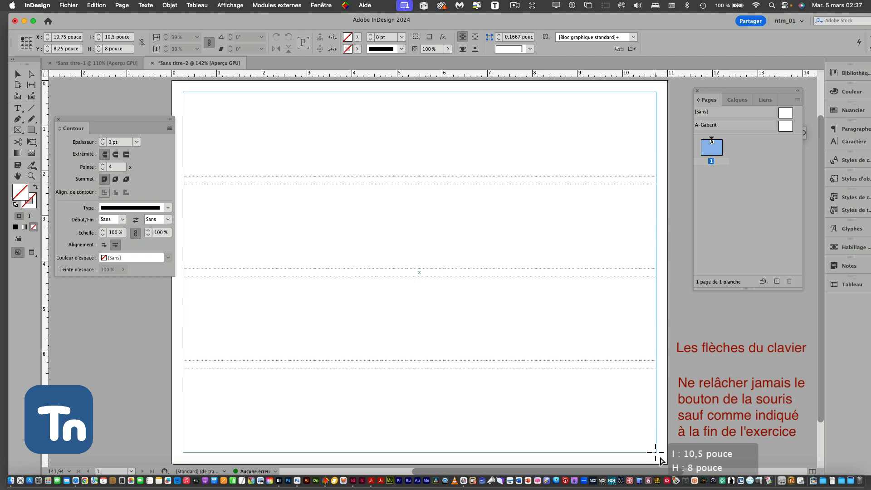
pyautogui.press('Up')
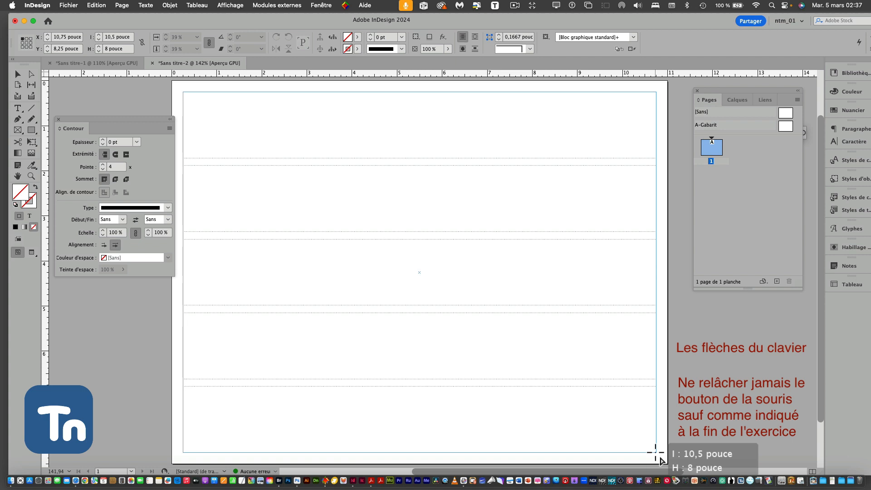
# Step: Divide the five-row placement grid into five columns
pyautogui.press('Right')
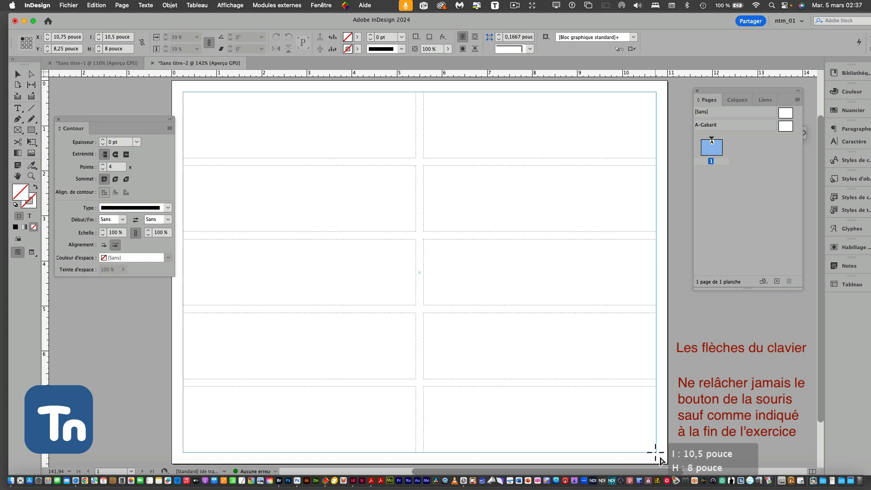
pyautogui.press('Right')
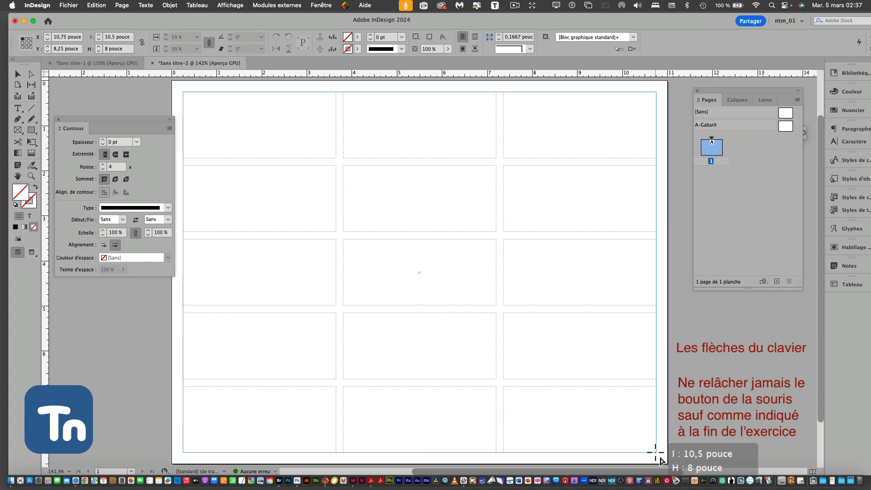
pyautogui.press('Right')
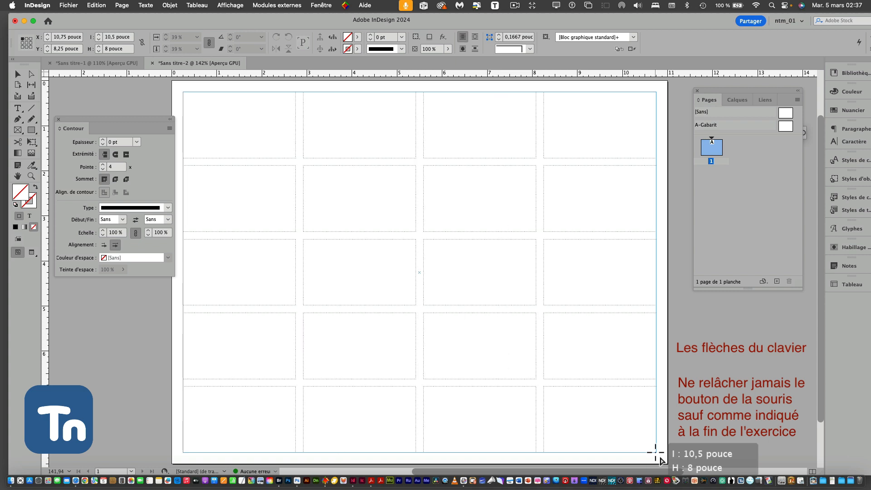
pyautogui.press('Right')
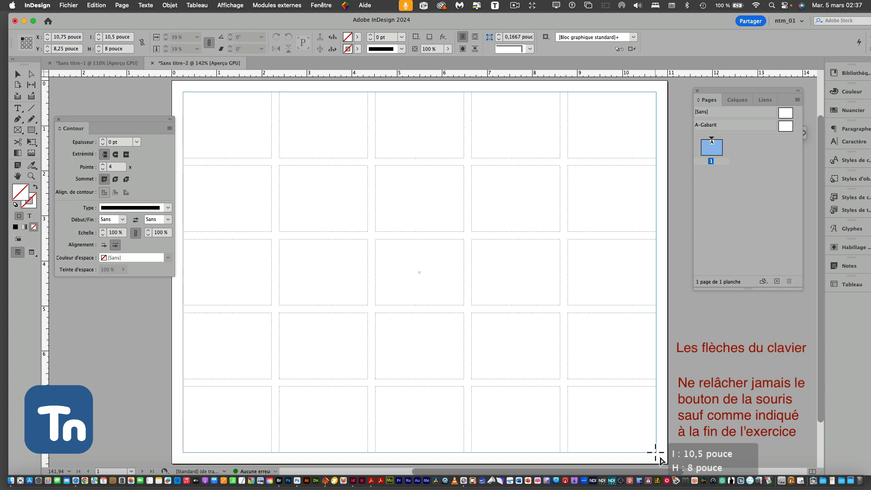
# Step: Try three rows in the placement grid, restore five rows, and place all 25 images
pyautogui.press('Down')
pyautogui.press('Down')
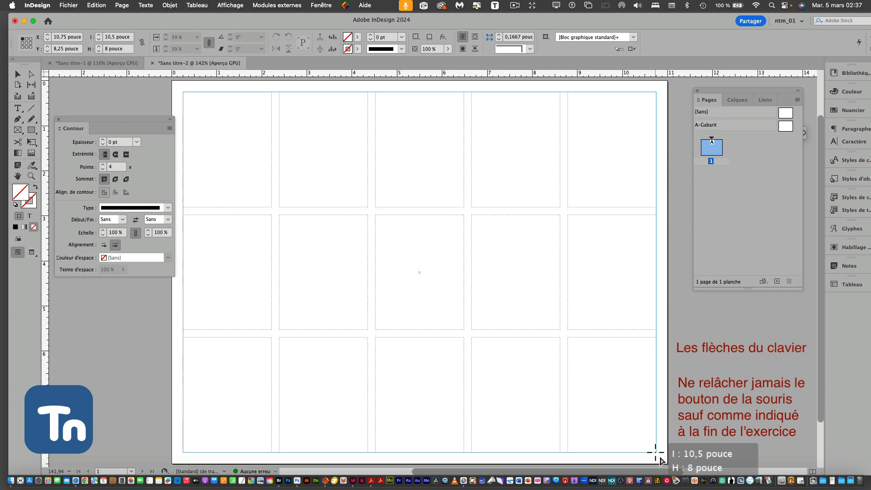
pyautogui.press('Up')
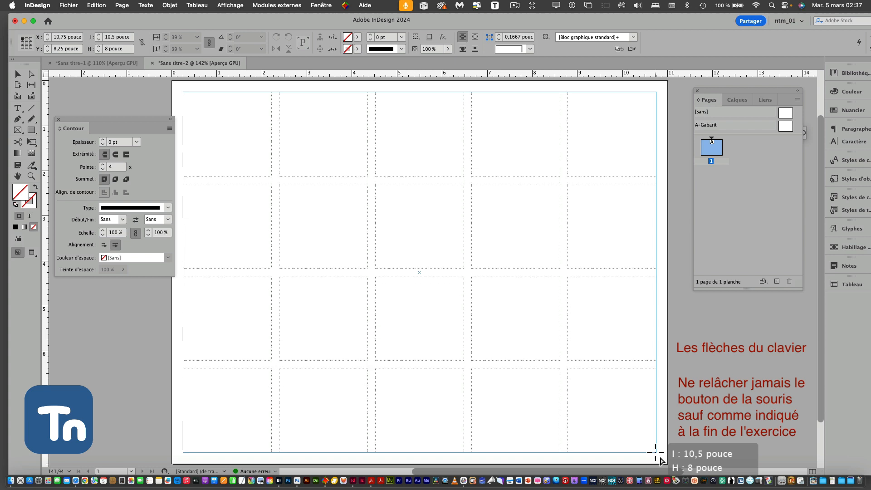
pyautogui.press('Up')
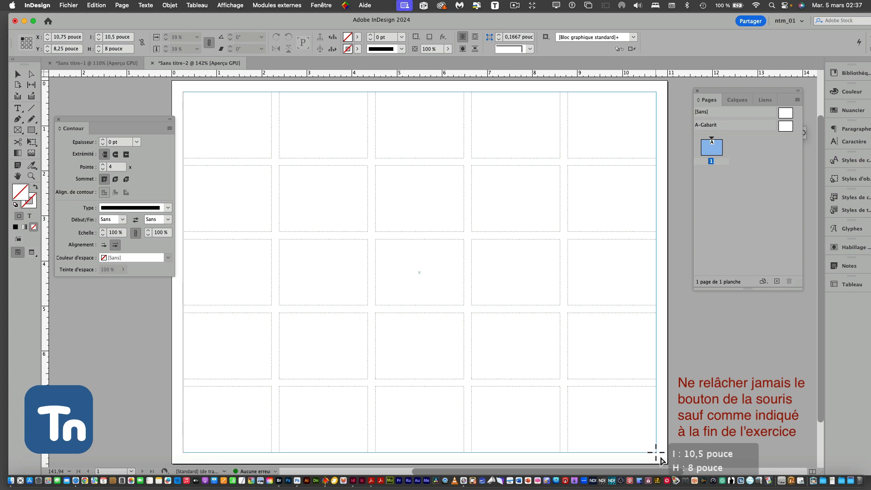
pyautogui.moveTo(656, 452); pyautogui.dragTo(657, 453)
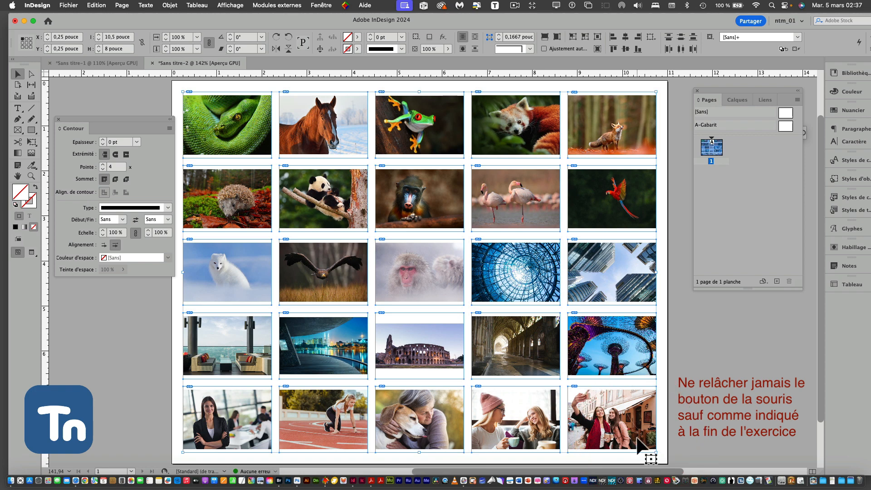
# Step: Try the Remplir le bloc proportionnellement adjustment on all 25 image frames
pyautogui.click(170, 5)
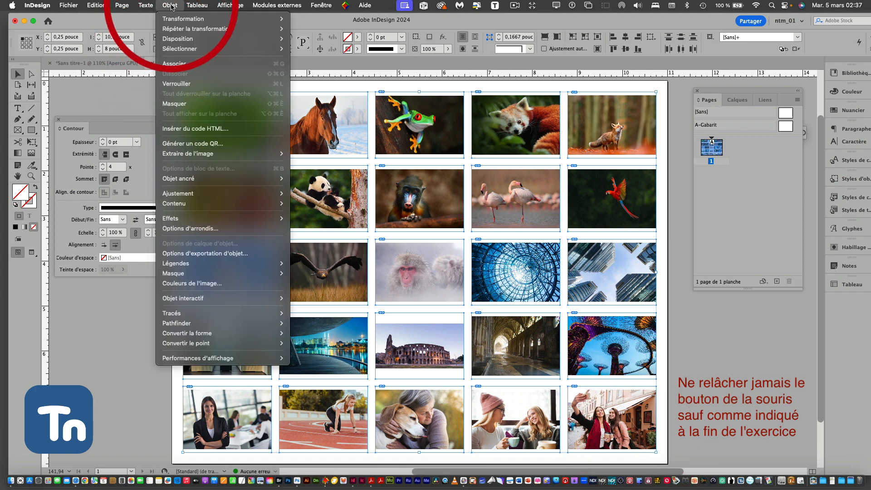
pyautogui.moveTo(267, 193)
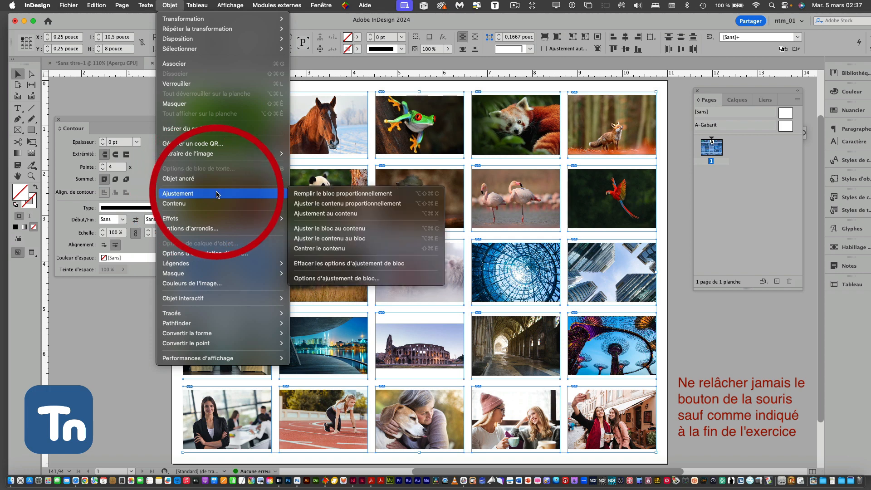
pyautogui.click(314, 196)
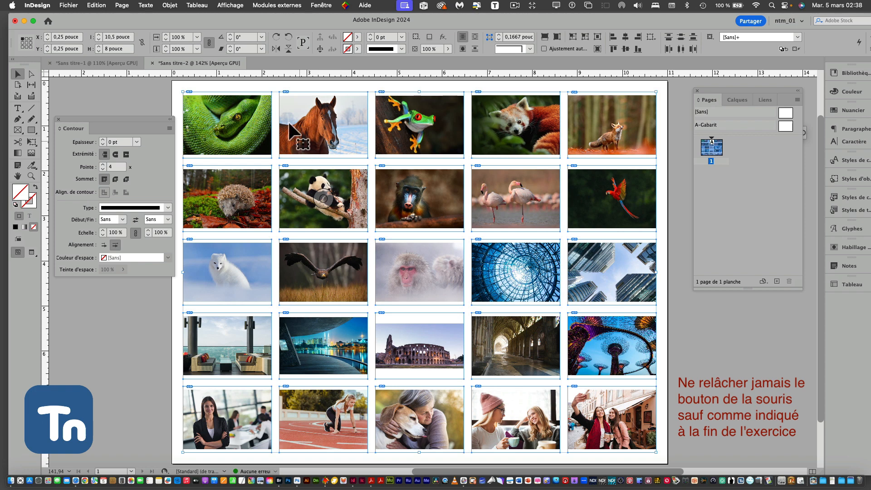
pyautogui.click(169, 5)
pyautogui.moveTo(166, 15); pyautogui.dragTo(313, 196)
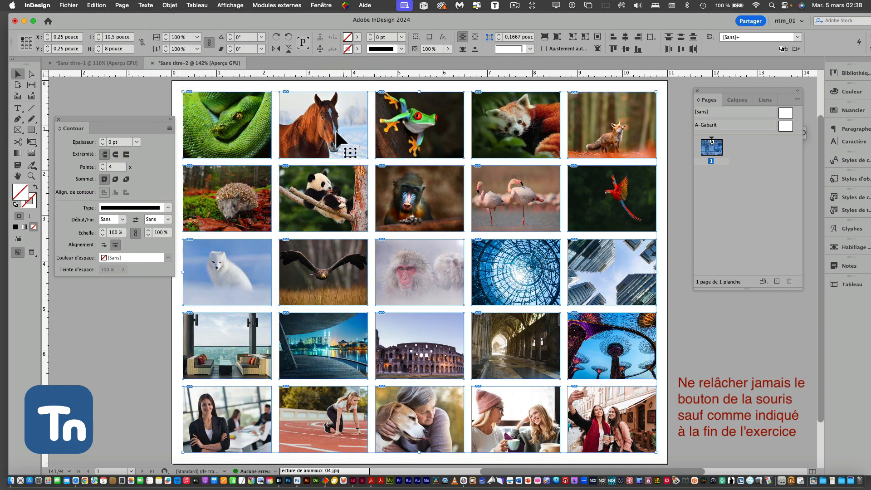
pyautogui.click(323, 125)
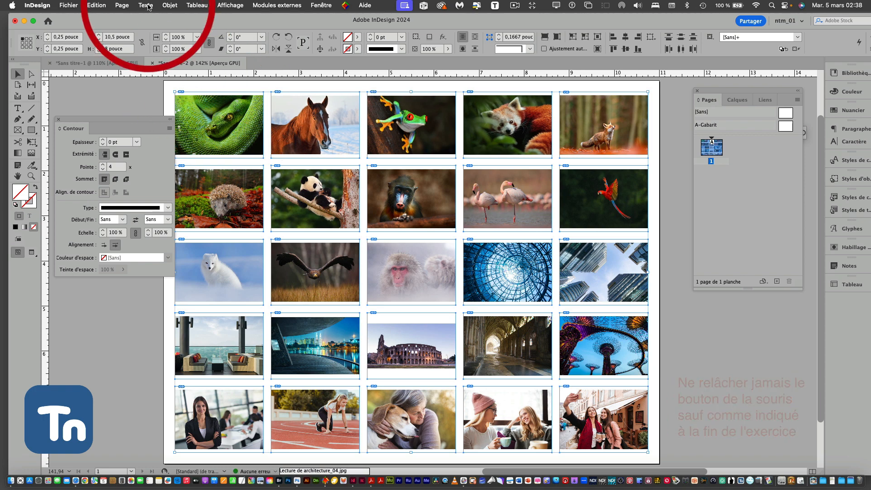
# Step: Fit all 25 frames to their images with Ajuster le bloc au contenu
pyautogui.click(170, 5)
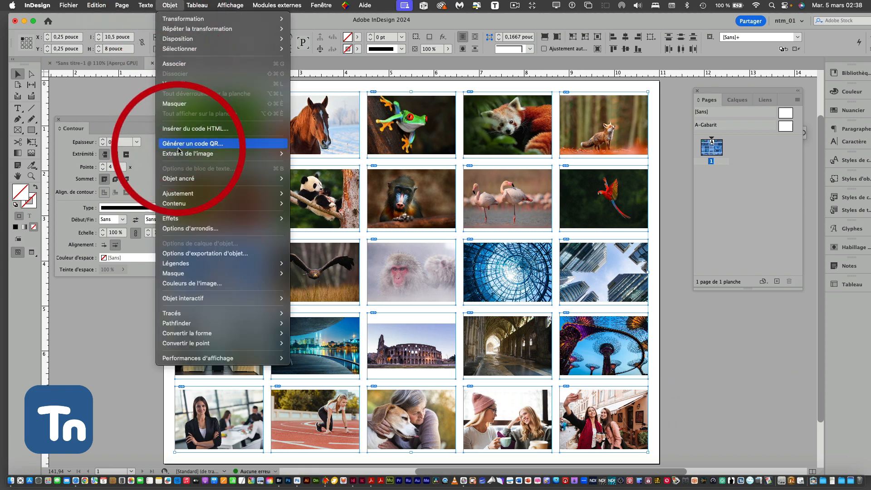
pyautogui.moveTo(182, 194)
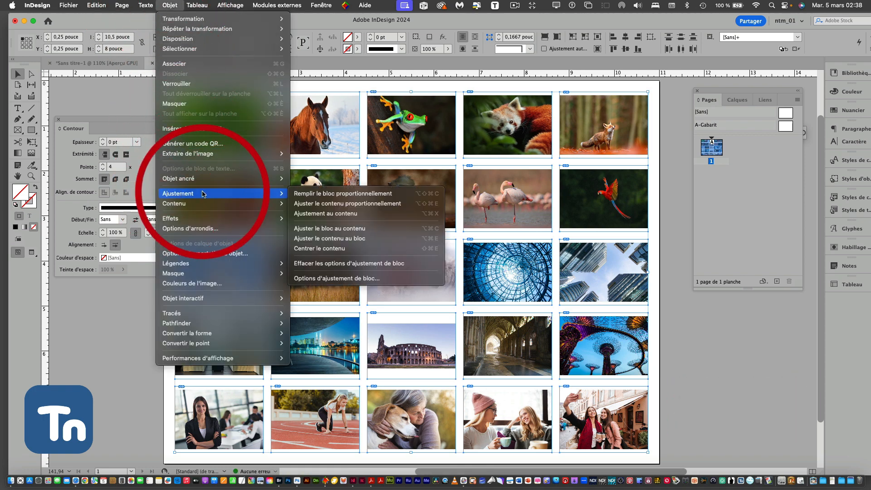
pyautogui.click(301, 229)
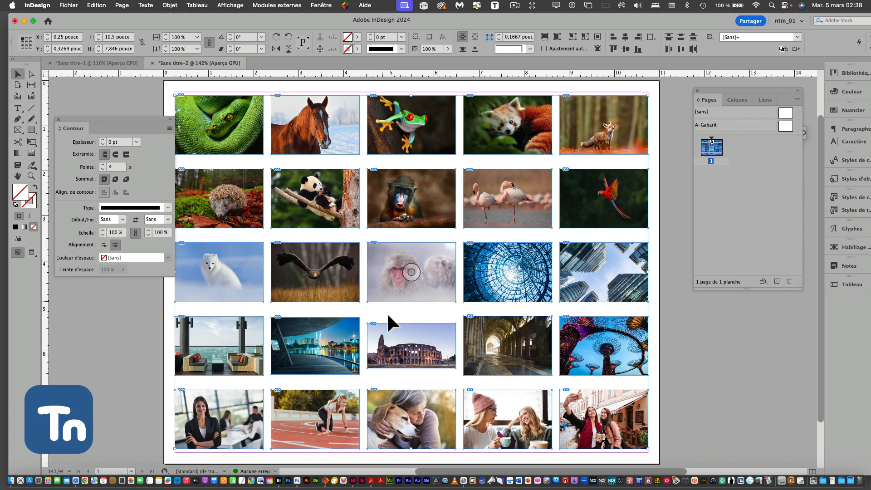
# Step: Compare the empty frame grid in Sans titre-1 with the image grid in Sans titre-2
pyautogui.scroll(-1, 390, 331)
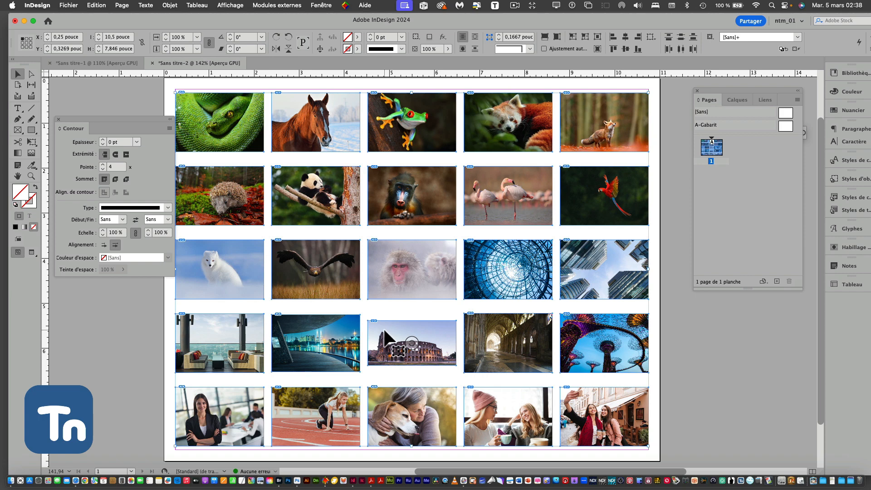
pyautogui.click(95, 63)
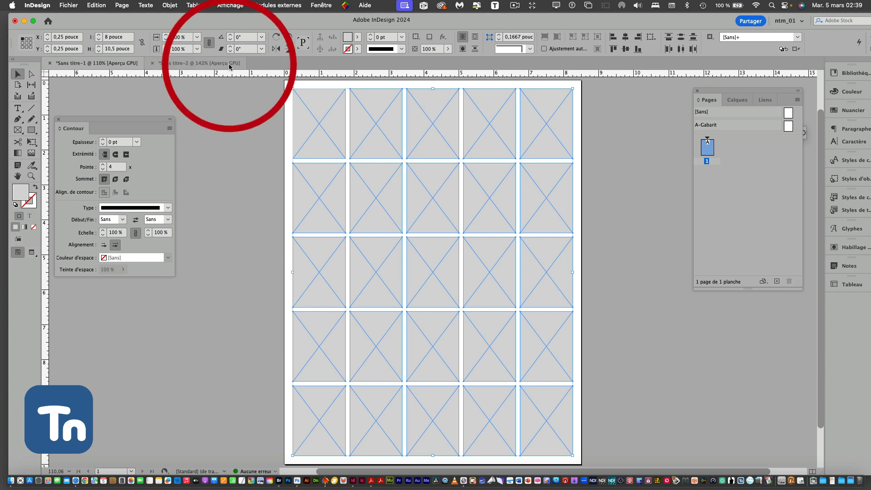
pyautogui.click(205, 64)
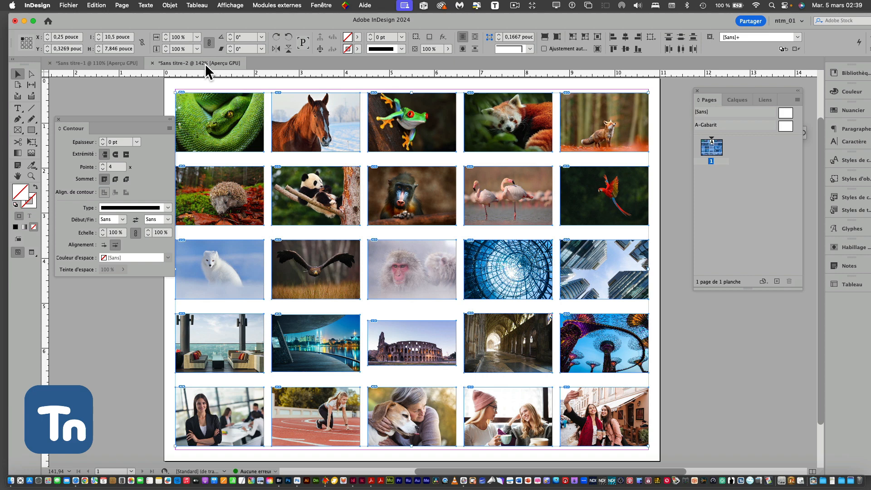
pyautogui.click(515, 5)
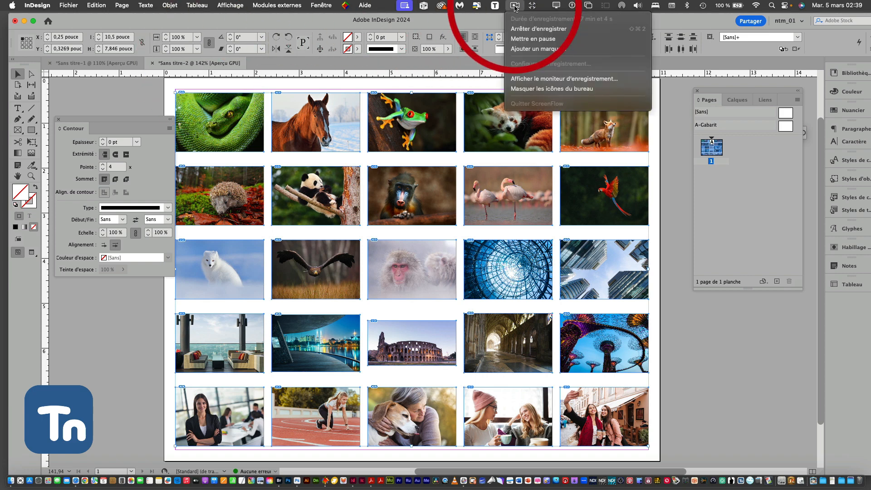